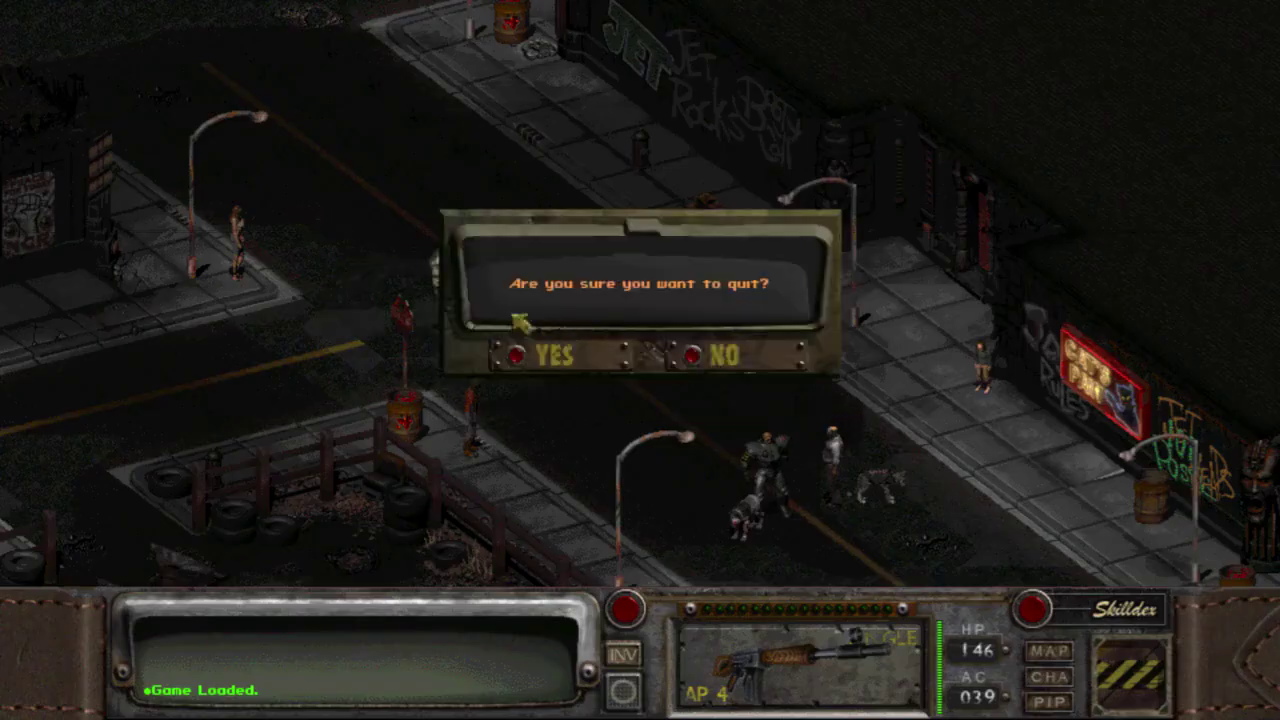
# Confirm quitting the current Fallout 2 game to go back to the main menu.
pyautogui.click(525, 356)
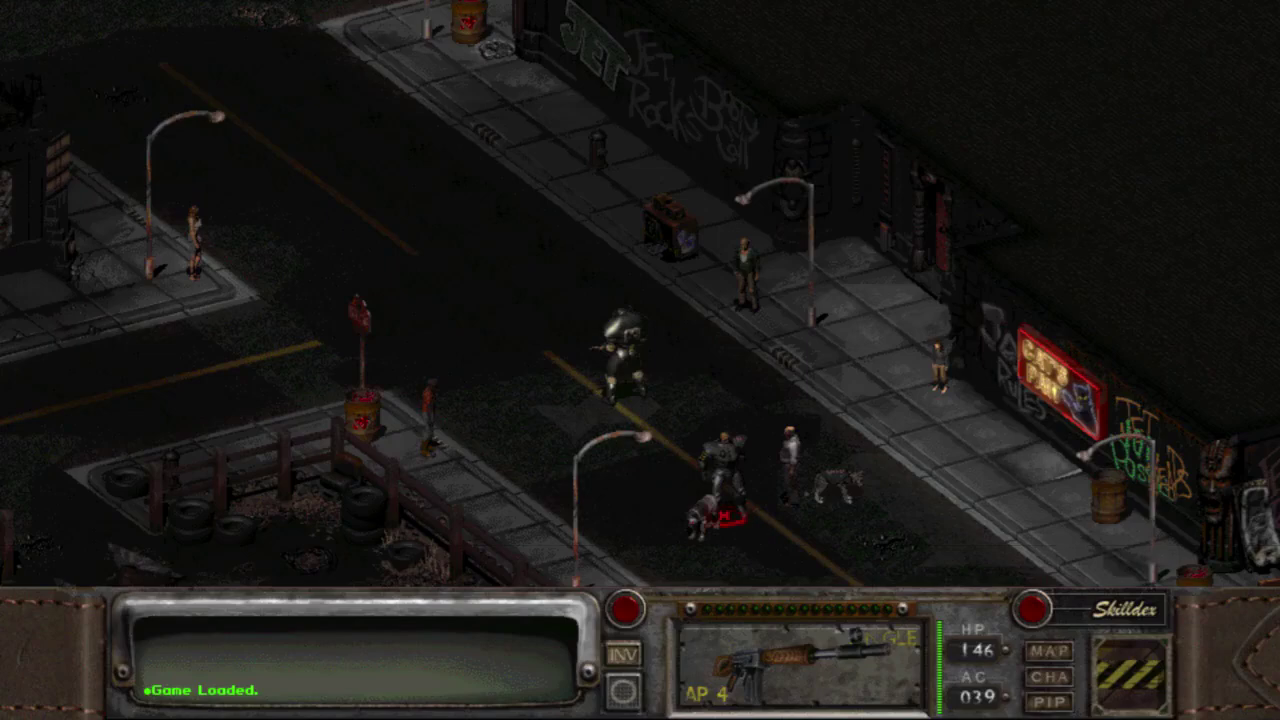
# Close the options menu over the loaded New Reno Virgin Street save.
pyautogui.press('Escape')
pyautogui.press('Escape')
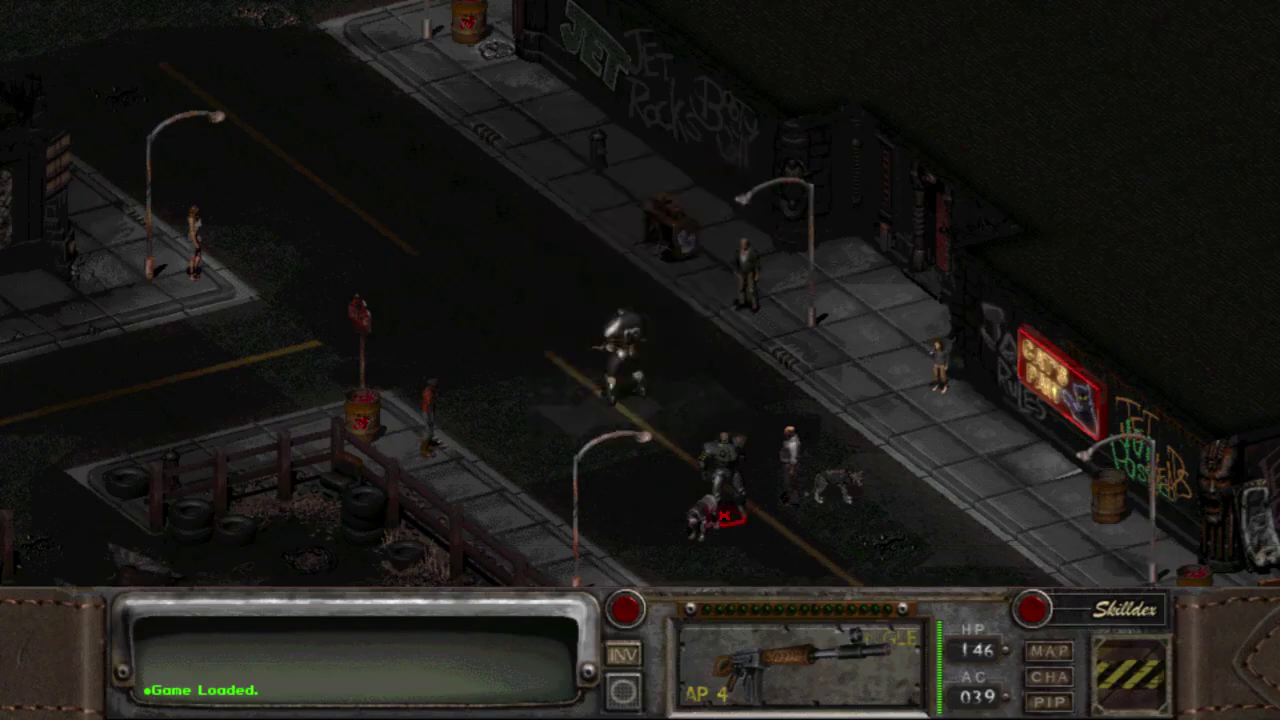